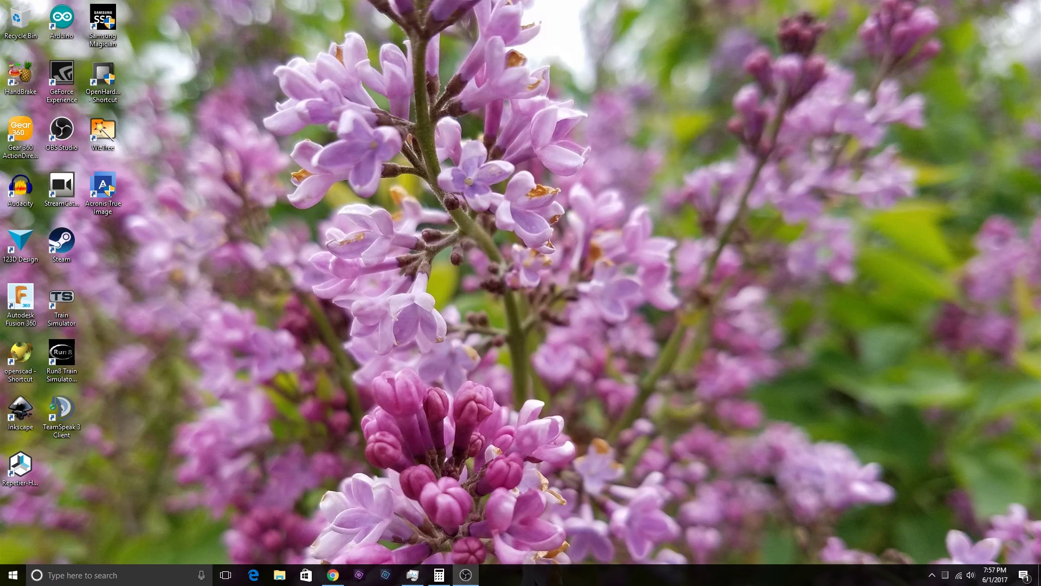
# Step: Open the Calculator and run a multiplication starting with 3
pyautogui.click(439, 573)
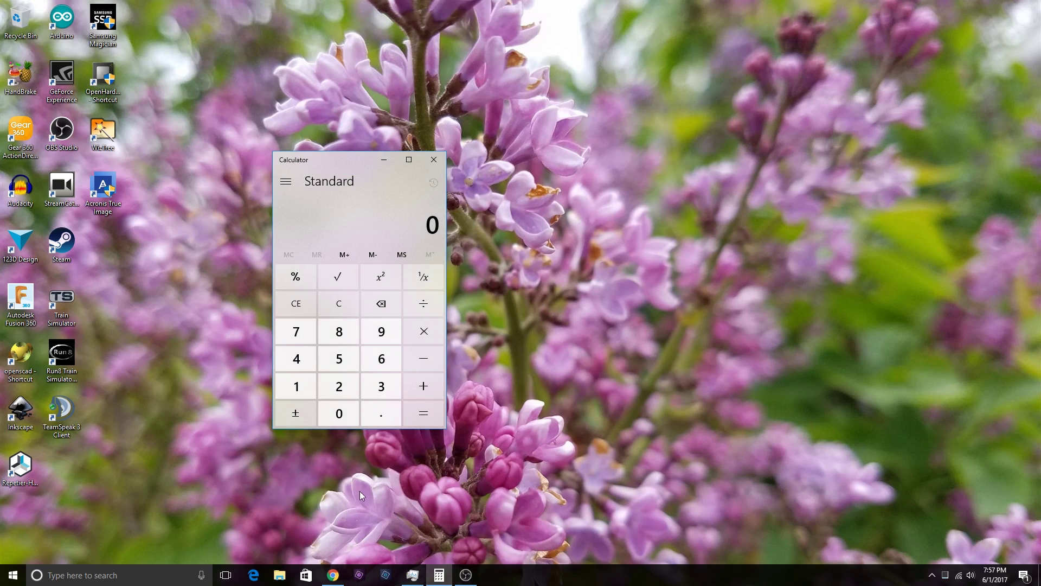
pyautogui.click(386, 390)
pyautogui.click(428, 331)
pyautogui.click(434, 415)
# Step: Clear the calculator and multiply 4.2 by 3
pyautogui.click(343, 310)
pyautogui.click(300, 360)
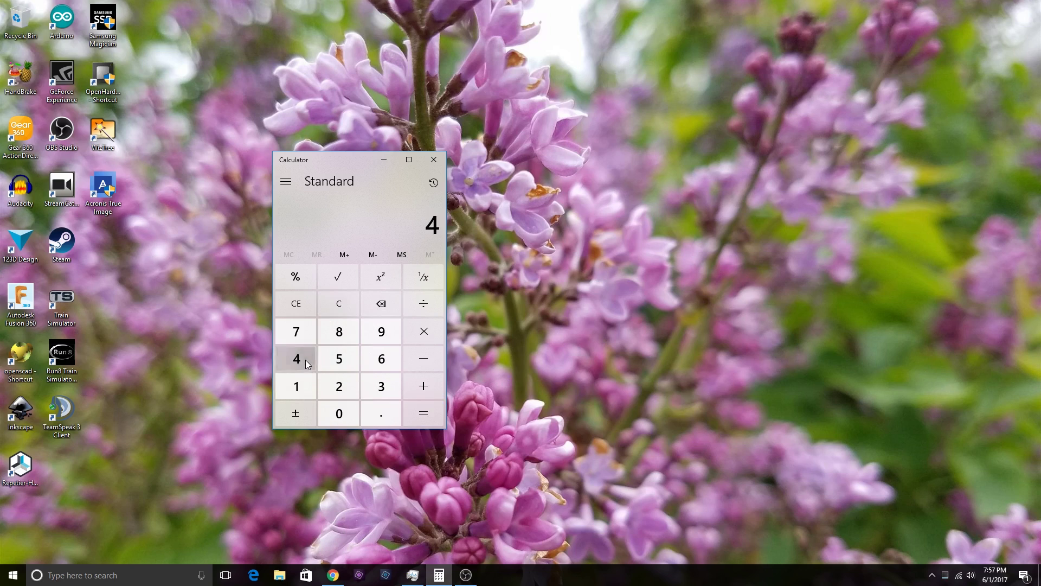
pyautogui.click(393, 421)
pyautogui.click(341, 386)
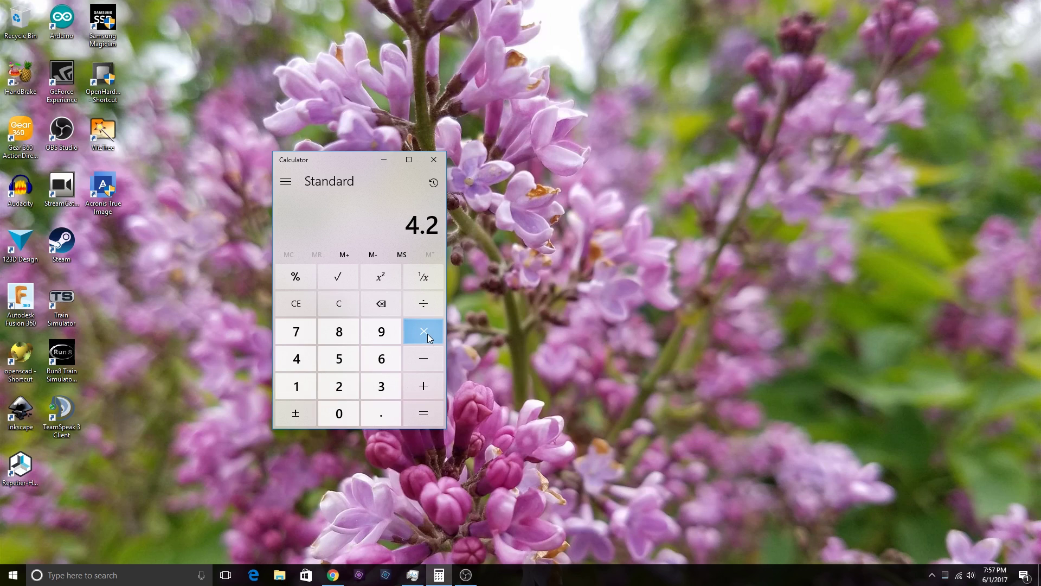
pyautogui.click(428, 333)
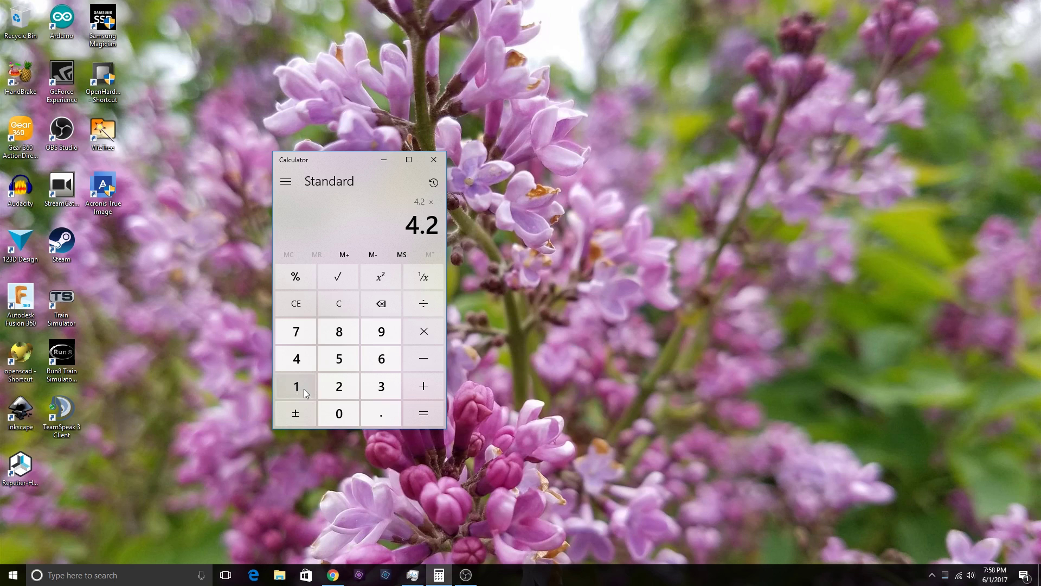
pyautogui.click(381, 386)
pyautogui.click(423, 413)
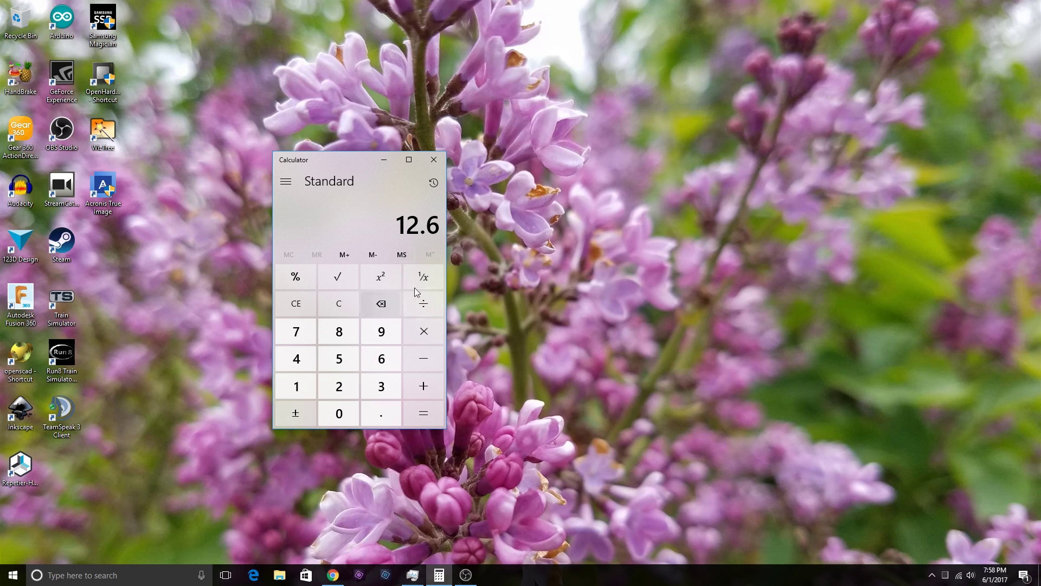
# Step: Reposition the calculator window on the desktop and multiply 4 by 4.2 as a fresh calculation
pyautogui.moveTo(315, 160); pyautogui.dragTo(399, 158)
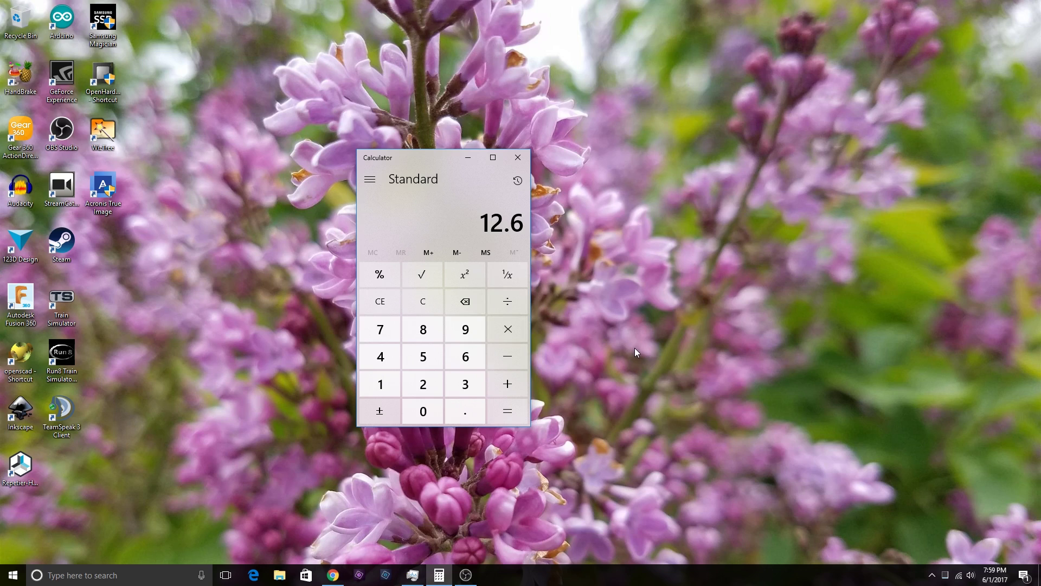
pyautogui.click(424, 297)
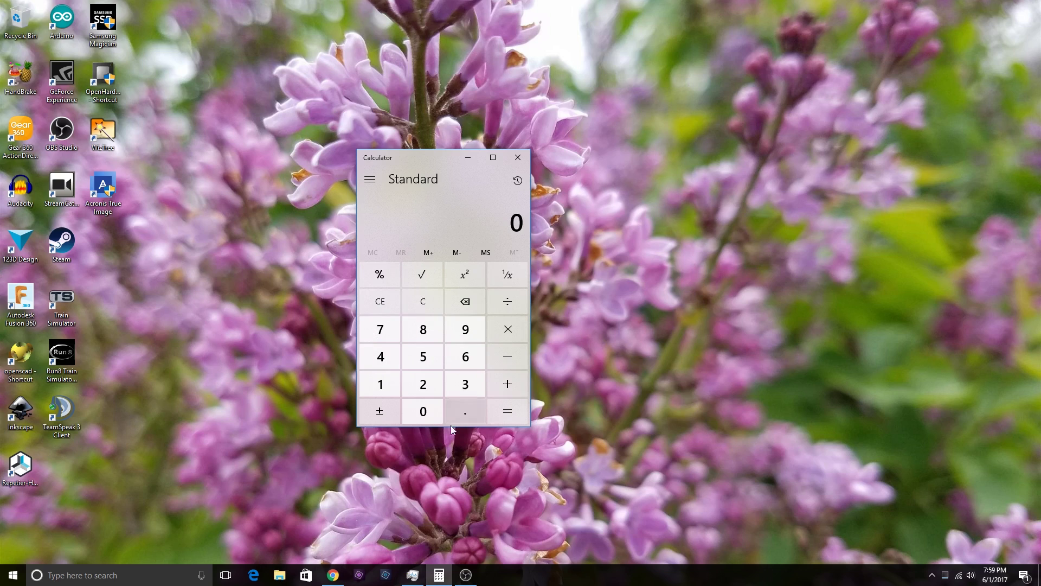
pyautogui.click(382, 359)
pyautogui.click(518, 330)
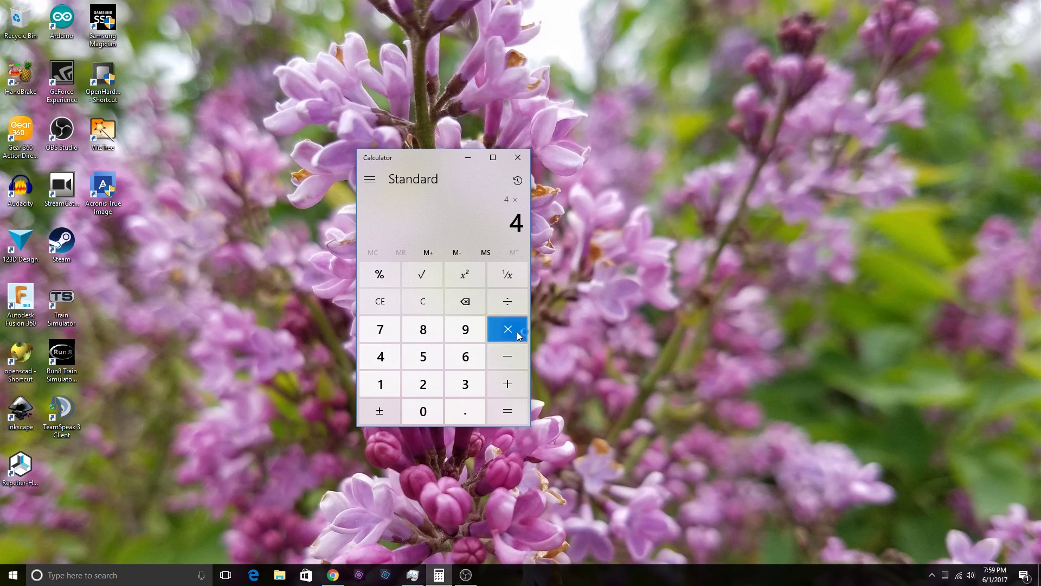
pyautogui.click(464, 414)
pyautogui.click(424, 384)
pyautogui.click(515, 418)
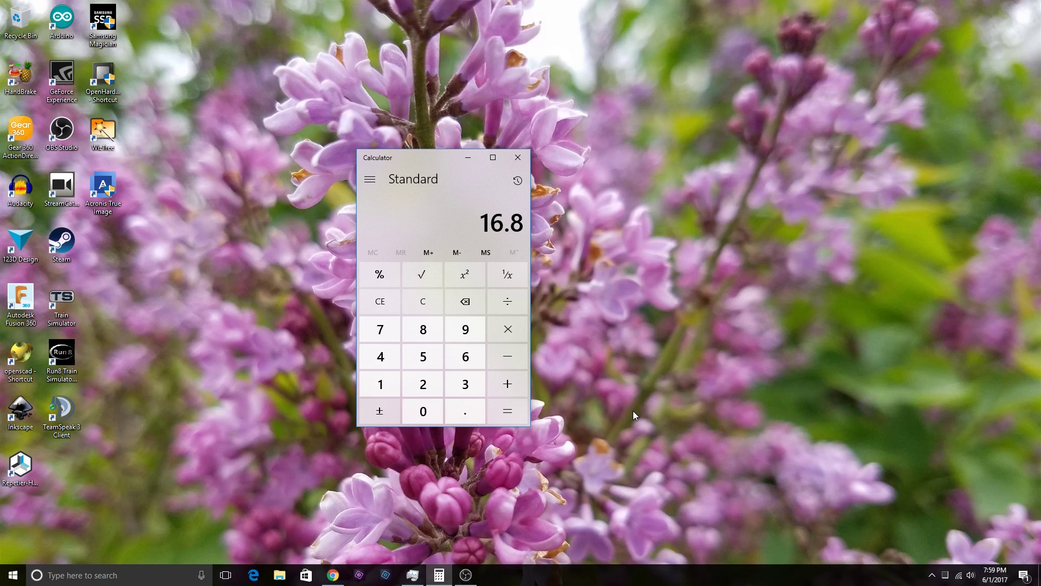
# Step: Multiply 4 by 3 on the calculator
pyautogui.click(386, 358)
pyautogui.click(510, 331)
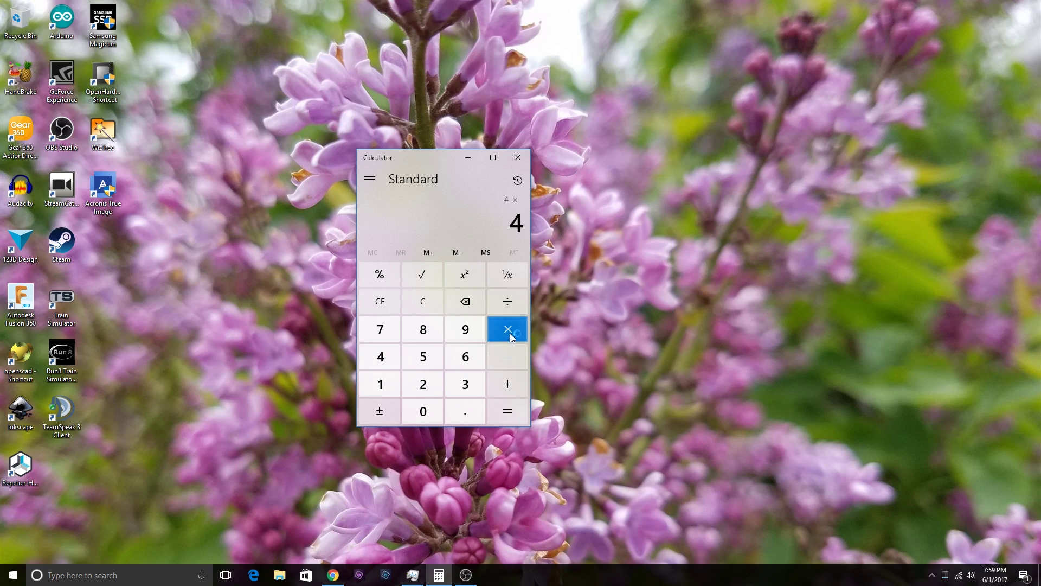
pyautogui.click(465, 385)
pyautogui.click(508, 411)
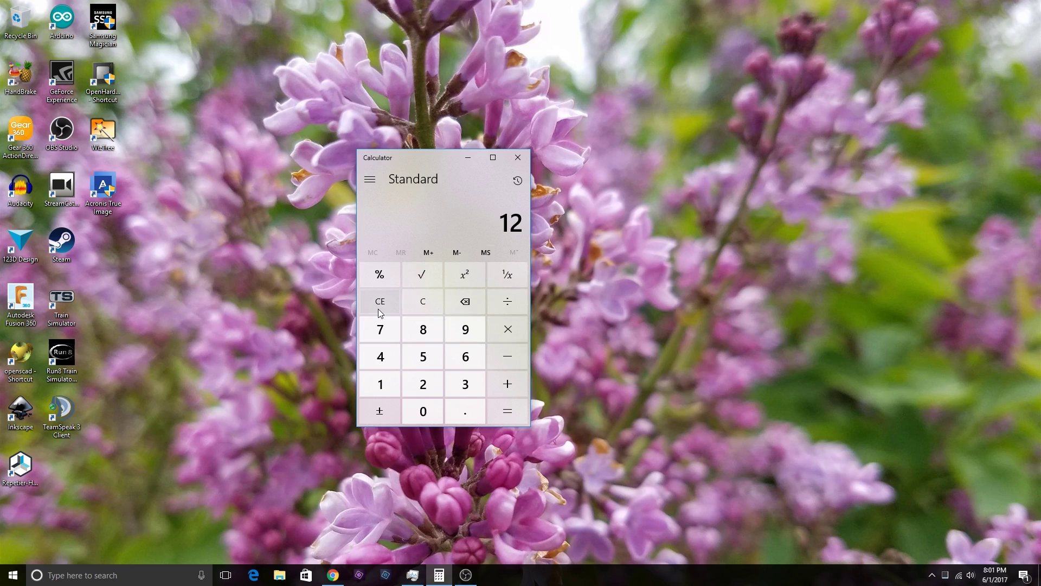
# Step: Clear the calculator and divide 10.5 by 3
pyautogui.click(426, 301)
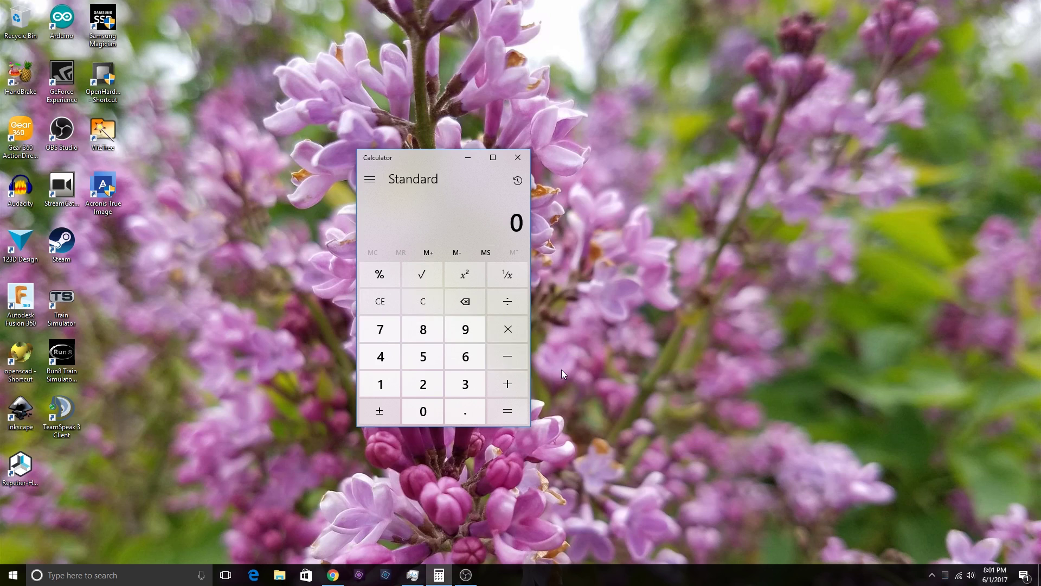
pyautogui.click(386, 388)
pyautogui.click(426, 412)
pyautogui.click(470, 415)
pyautogui.click(425, 357)
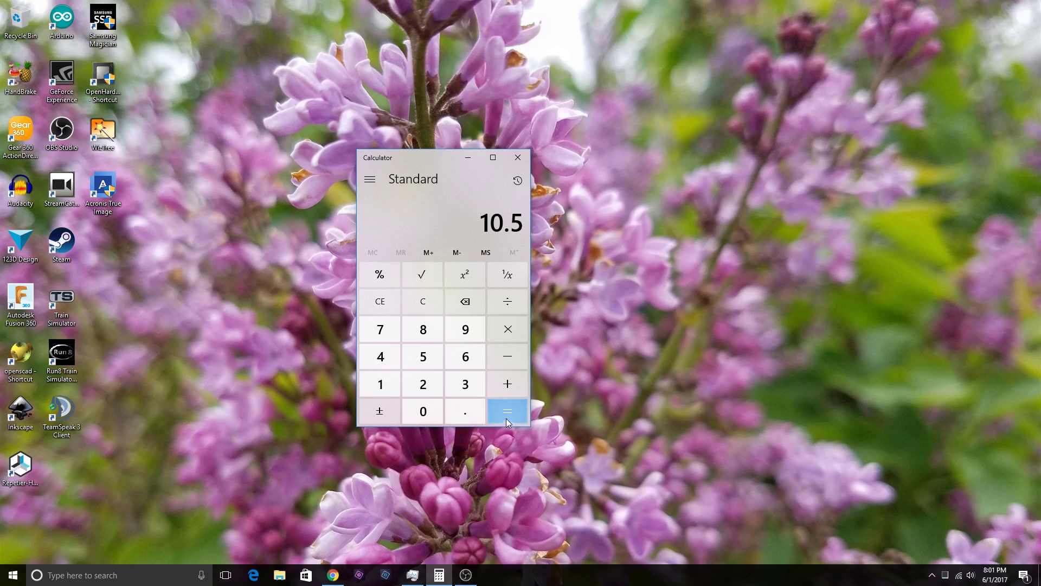
pyautogui.click(505, 303)
pyautogui.click(465, 384)
pyautogui.click(508, 411)
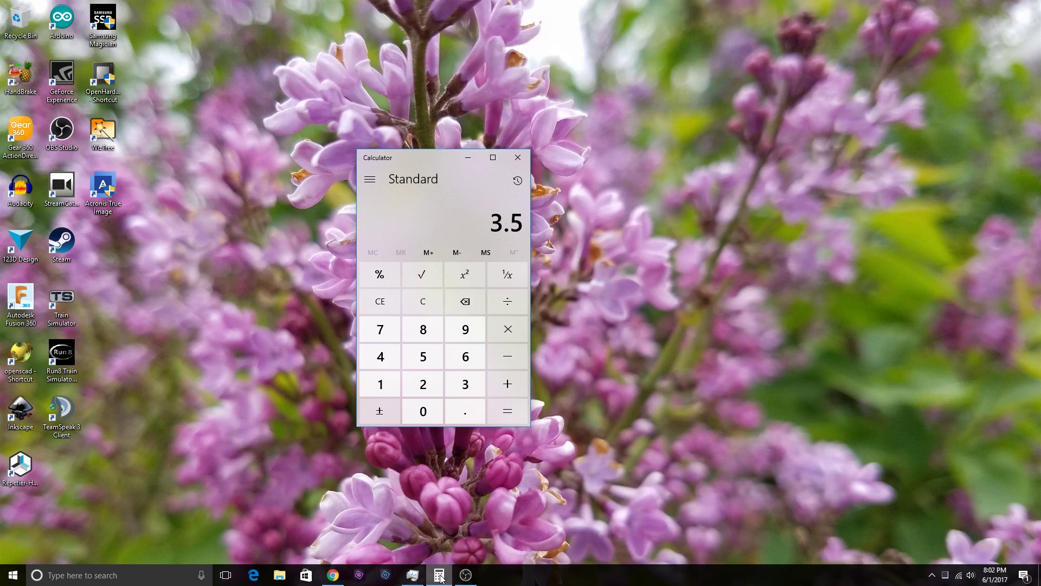
# Step: Switch to Chrome and examine the Li-po Discharge Curve (6C) chart in the li-ion discharge curve image results
pyautogui.click(335, 576)
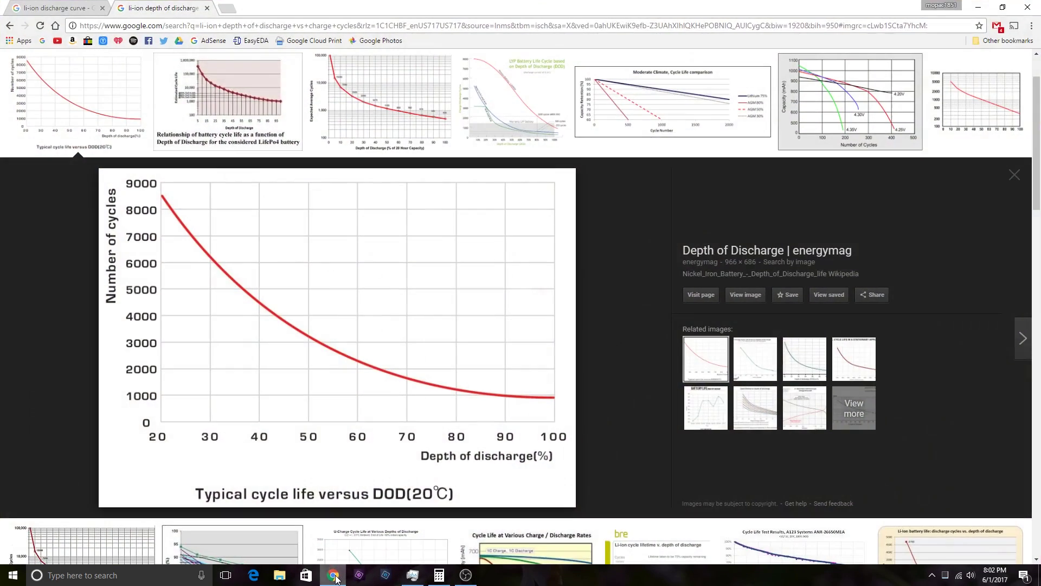
pyautogui.click(85, 5)
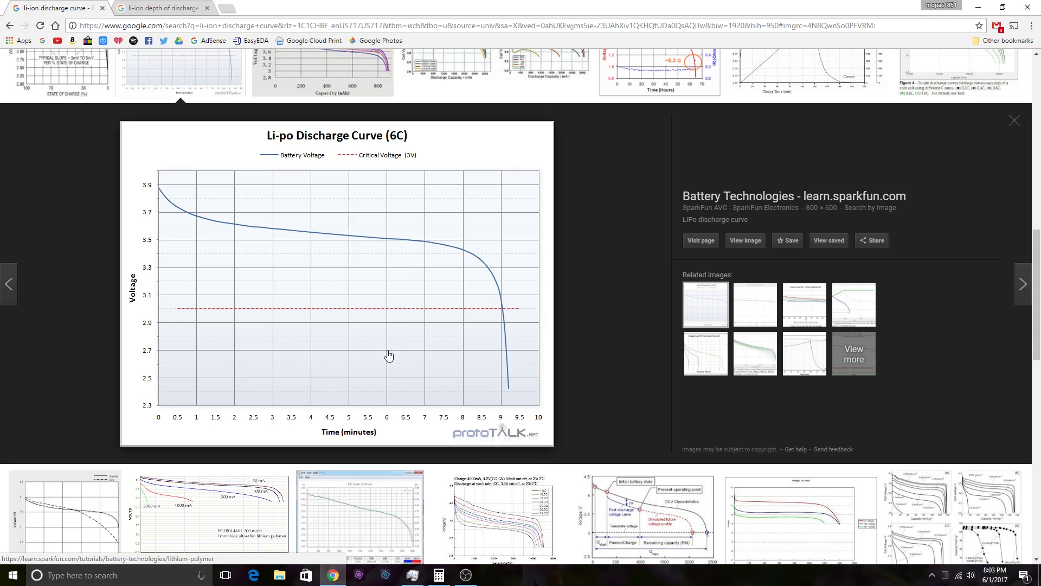
pyautogui.scroll(6, 388, 356)
pyautogui.scroll(-5, 389, 357)
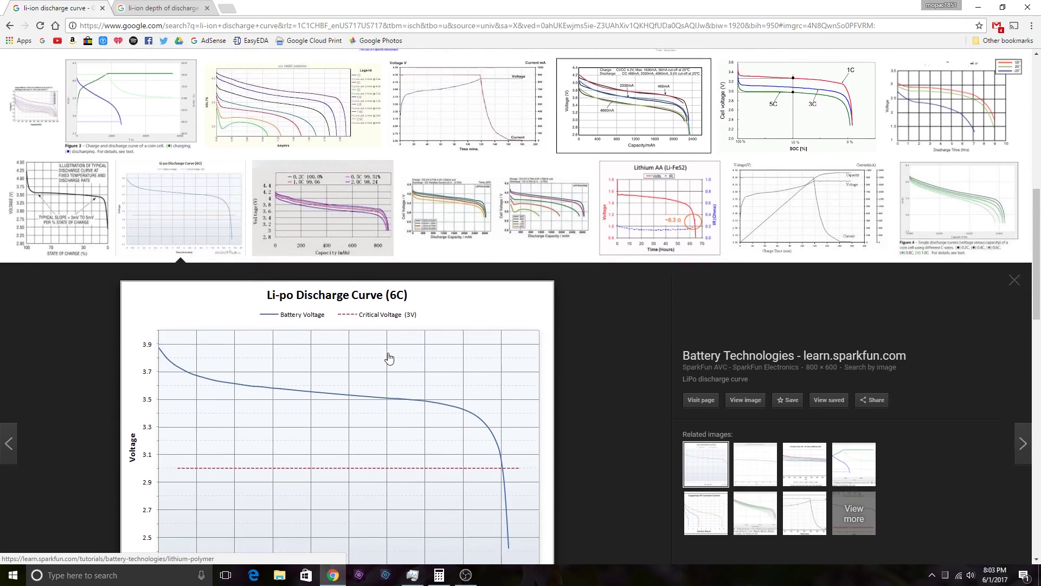